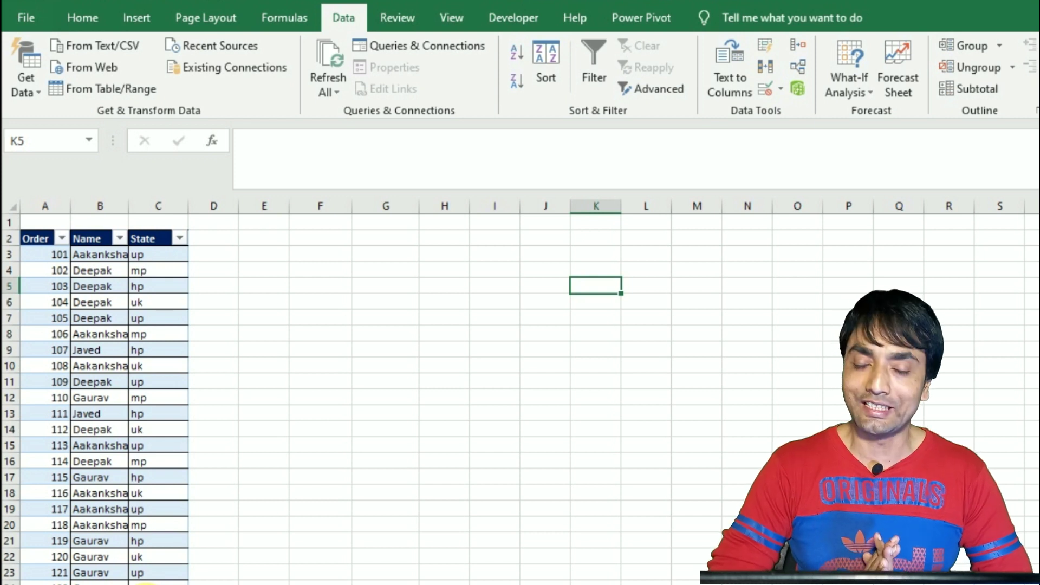
# Step: Review the tables on the Customer_info, order_info and payment_info sheets, including their shared Order column
pyautogui.click(282, 310)
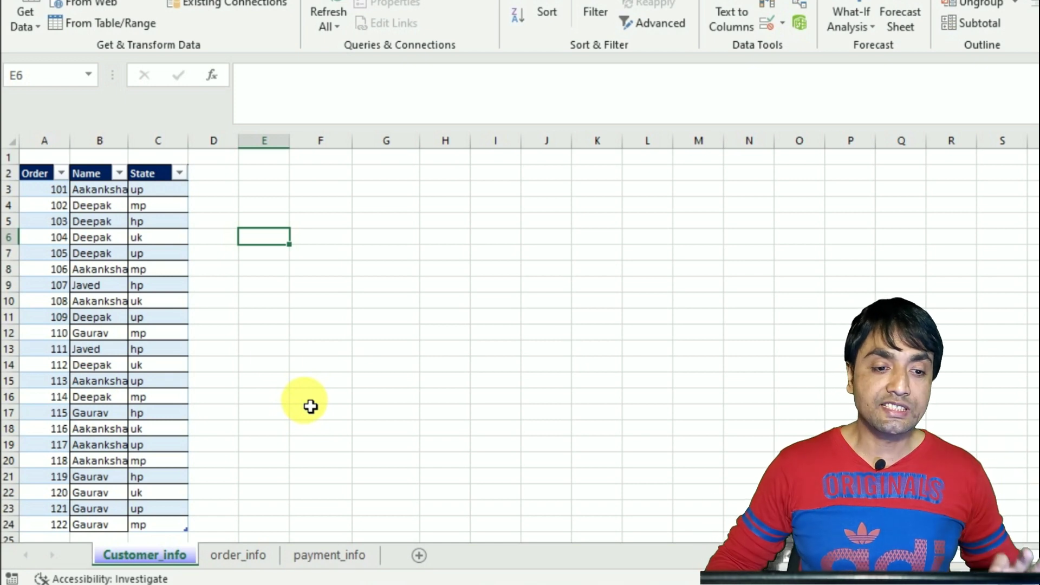
pyautogui.click(106, 318)
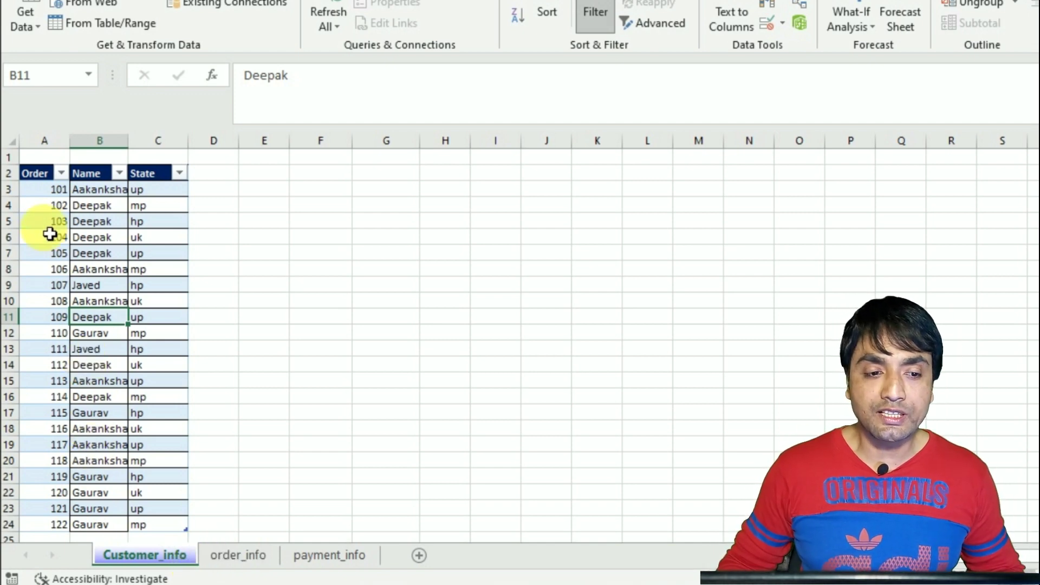
pyautogui.click(103, 157)
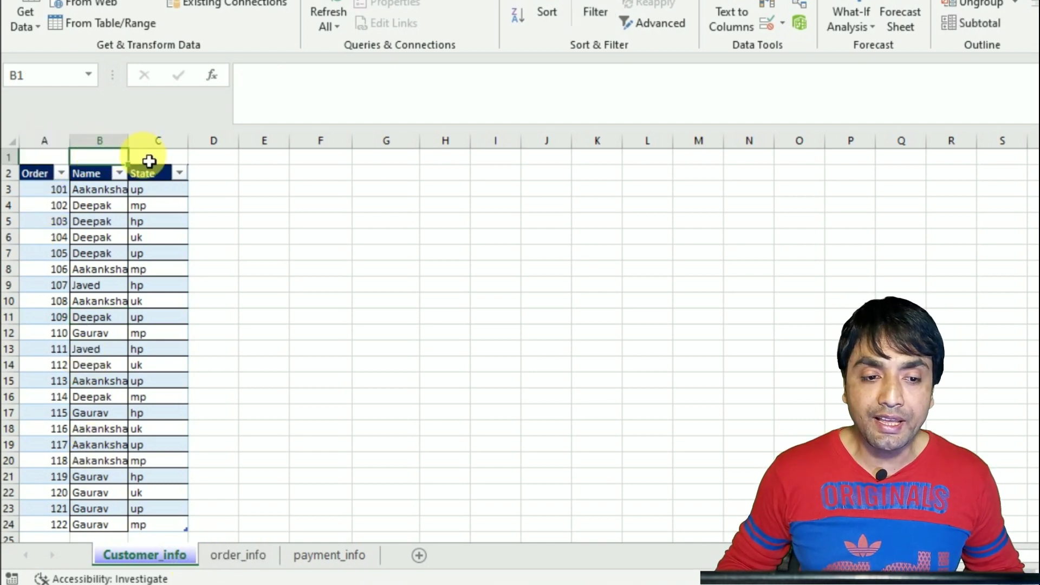
pyautogui.click(238, 555)
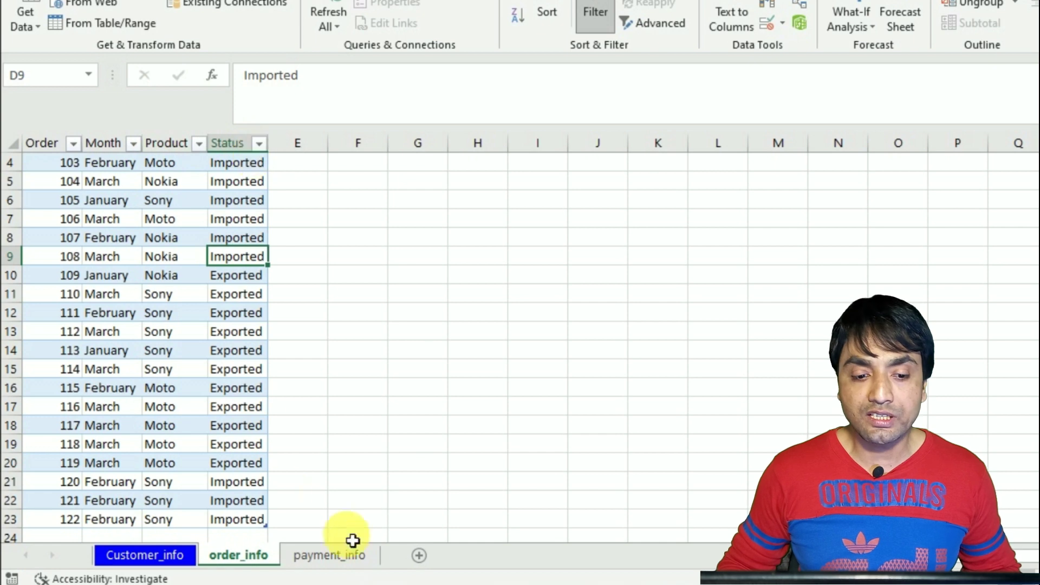
pyautogui.click(301, 552)
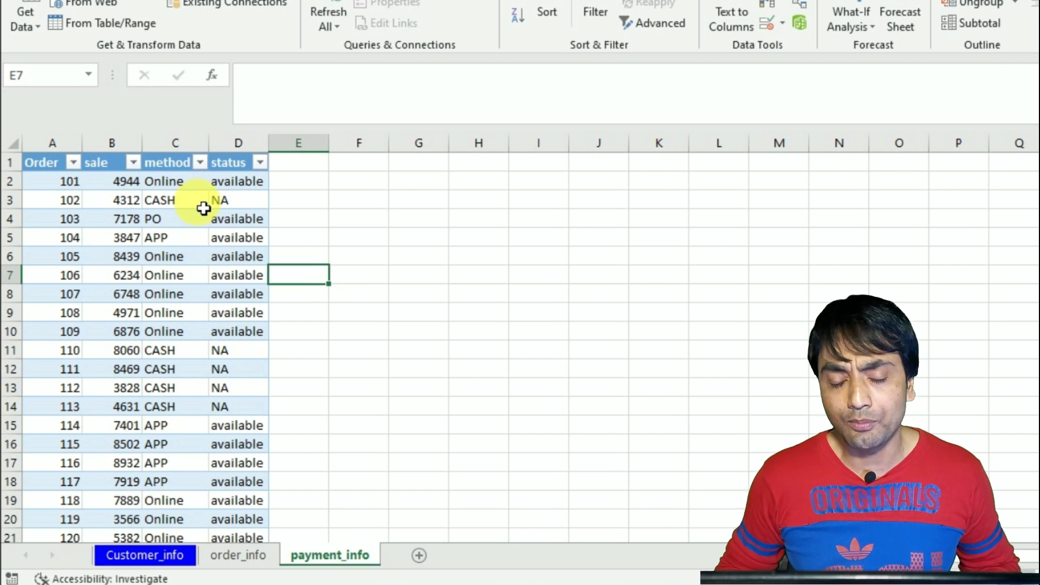
pyautogui.click(172, 544)
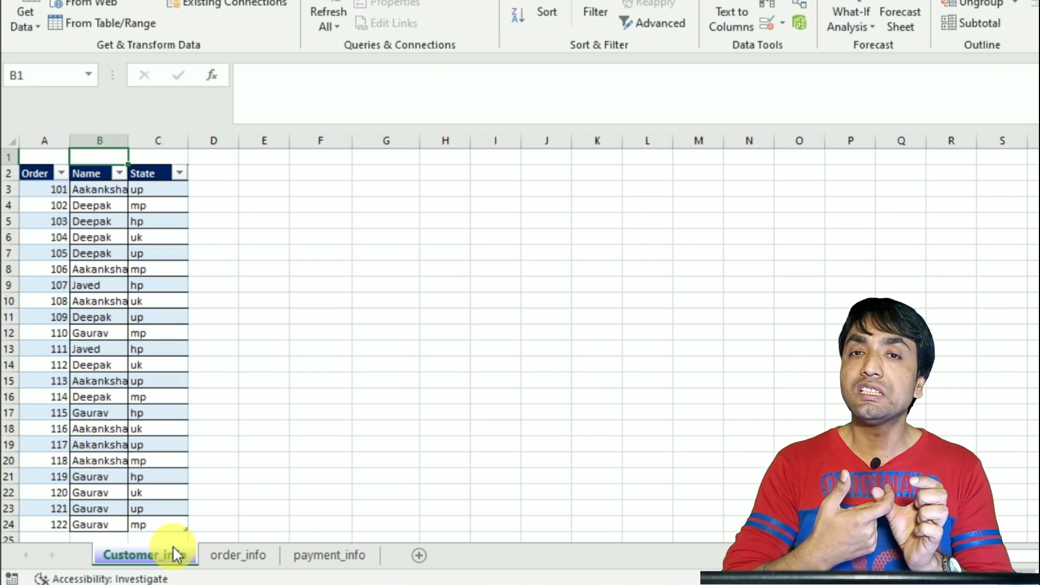
pyautogui.click(250, 560)
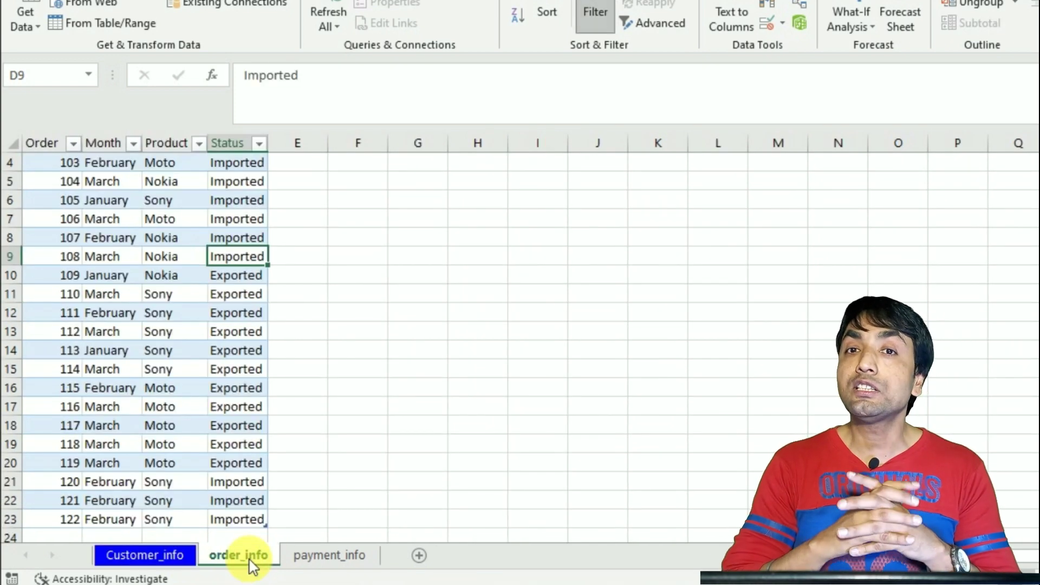
pyautogui.click(313, 555)
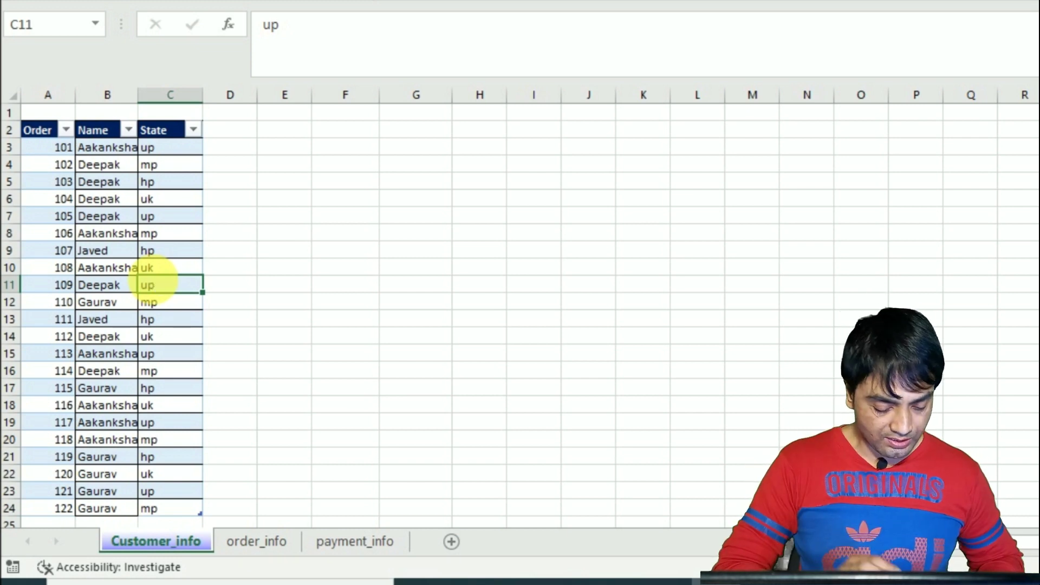
# Step: Create a PivotTable from the Customer_info table on a new worksheet, adding the data to the Data Model
pyautogui.hotkey('alt', 'n')
pyautogui.press('v')
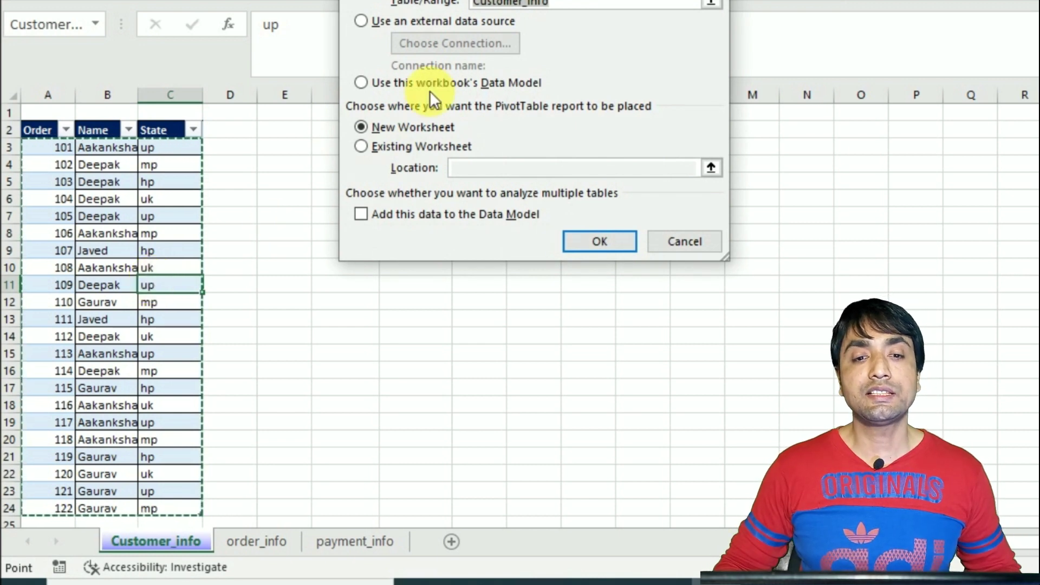
pyautogui.moveTo(544, 0); pyautogui.dragTo(522, 45)
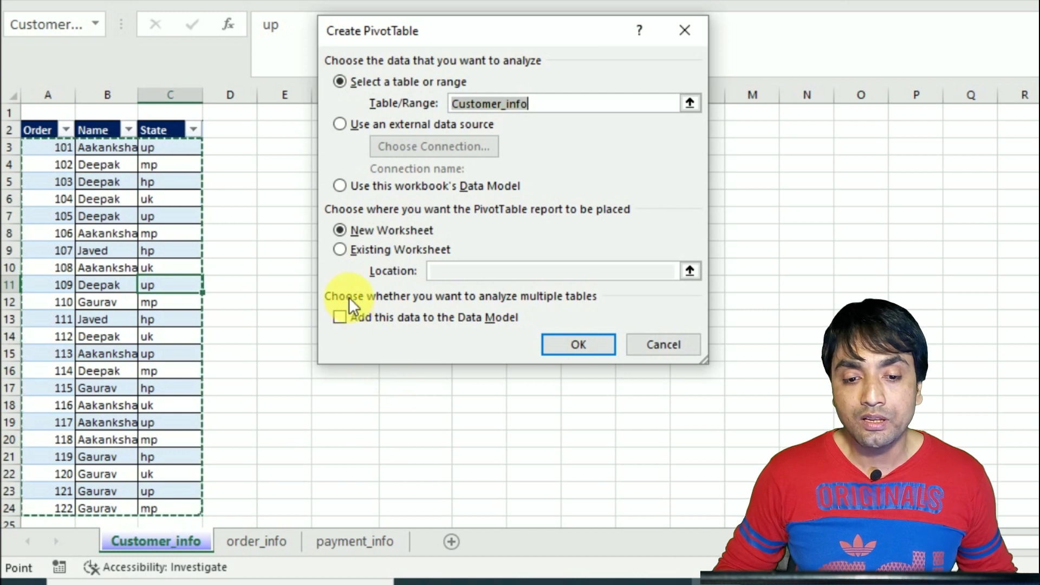
pyautogui.click(342, 320)
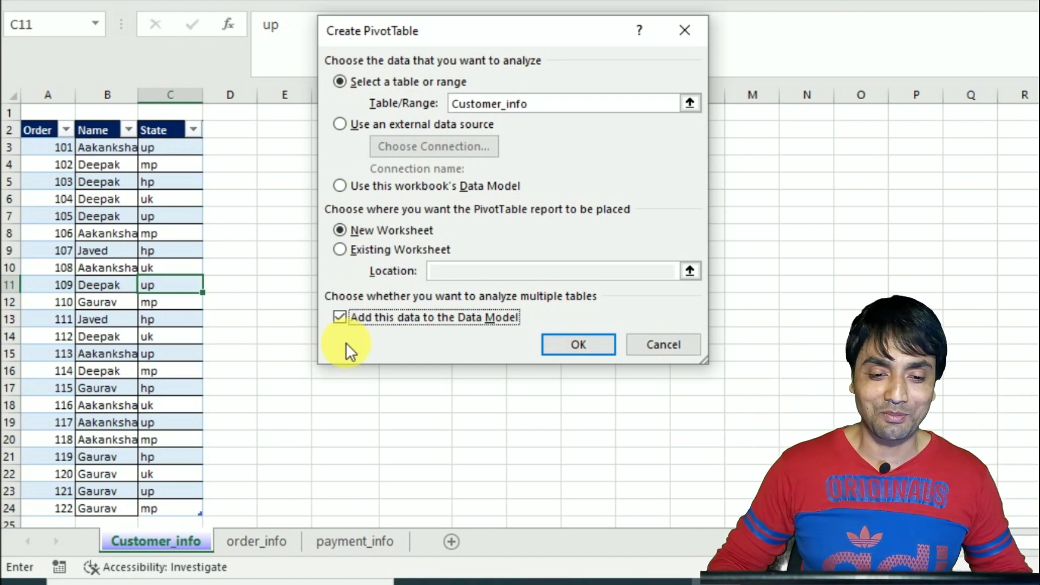
pyautogui.click(573, 347)
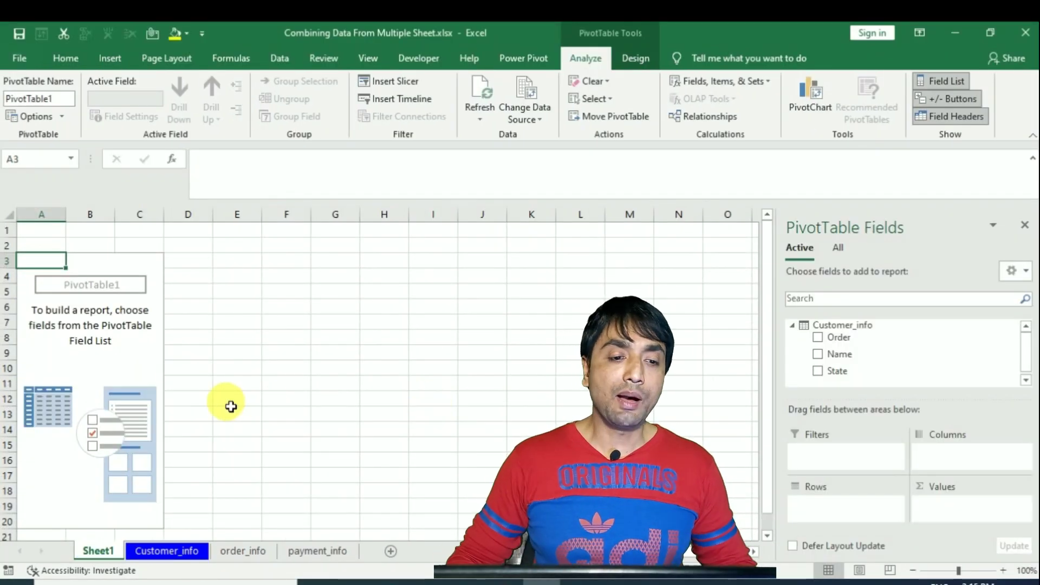
# Step: Check which table relationships are defined for the new PivotTable, and close the relationship manager
pyautogui.click(104, 368)
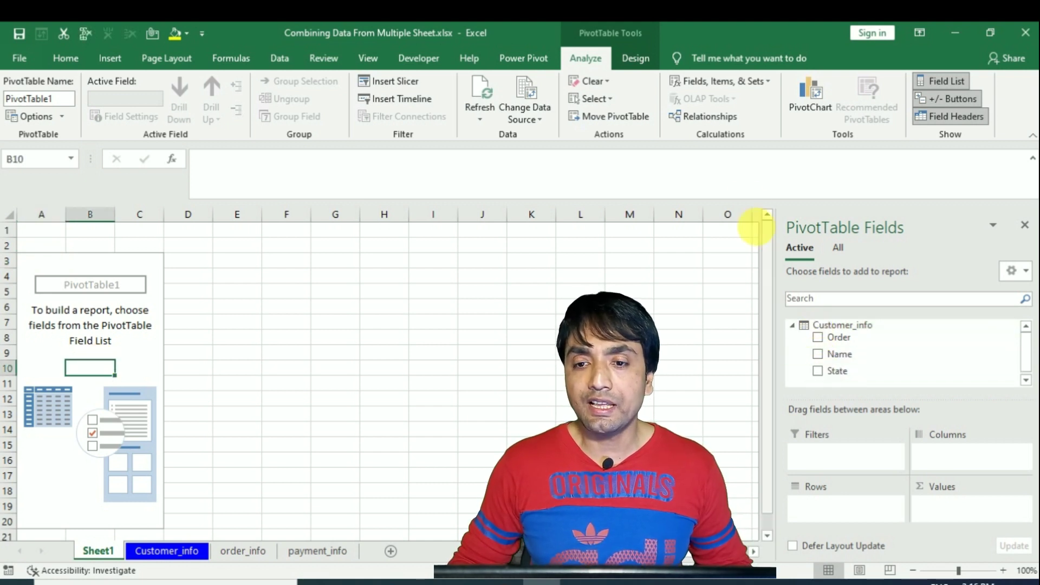
pyautogui.click(699, 119)
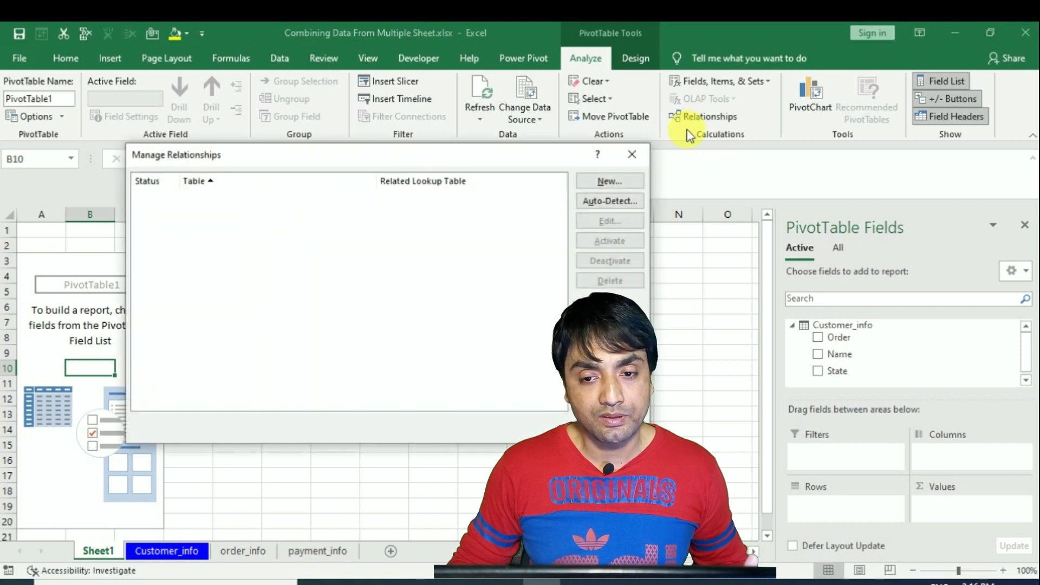
pyautogui.moveTo(427, 155); pyautogui.dragTo(455, 237)
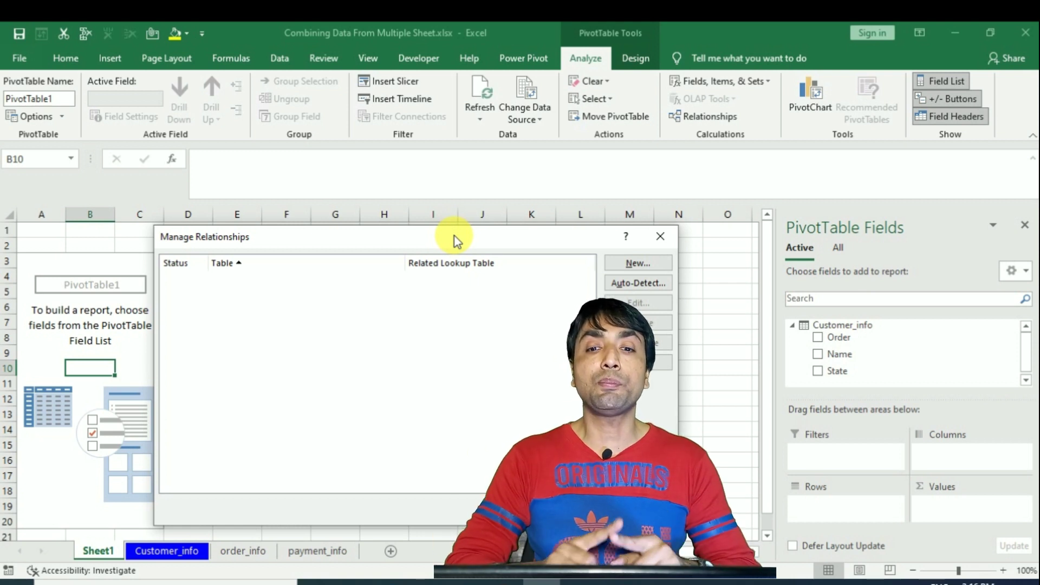
pyautogui.click(659, 236)
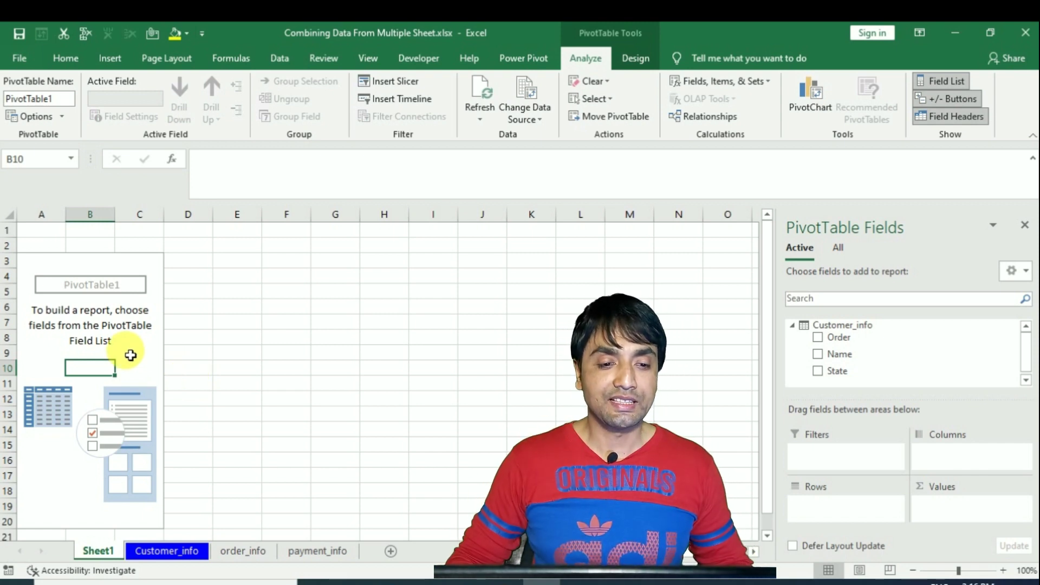
# Step: Show the fields of all workbook tables and add State from Customer_info to the PivotTable rows
pyautogui.click(128, 324)
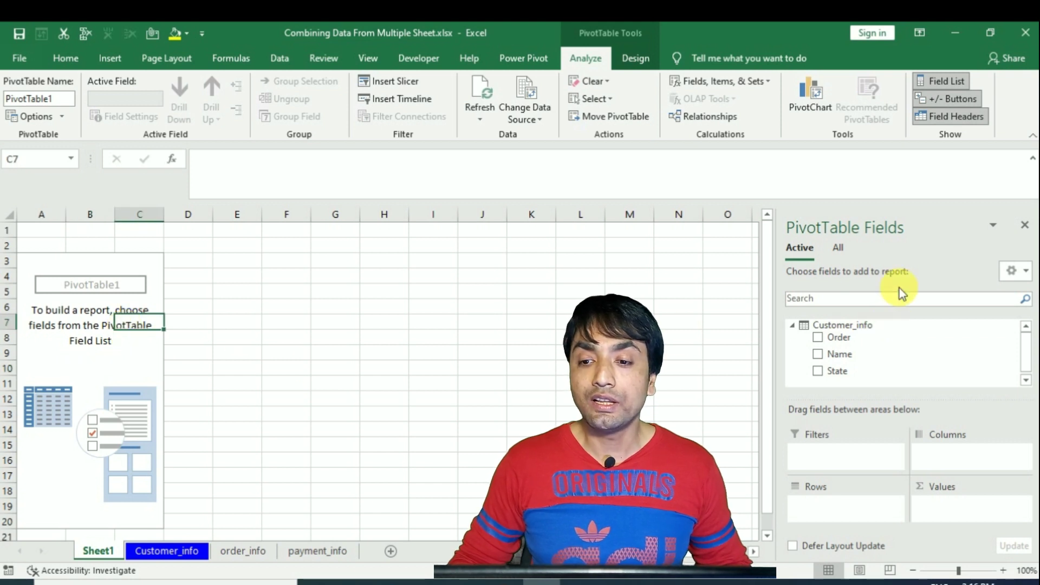
pyautogui.click(838, 249)
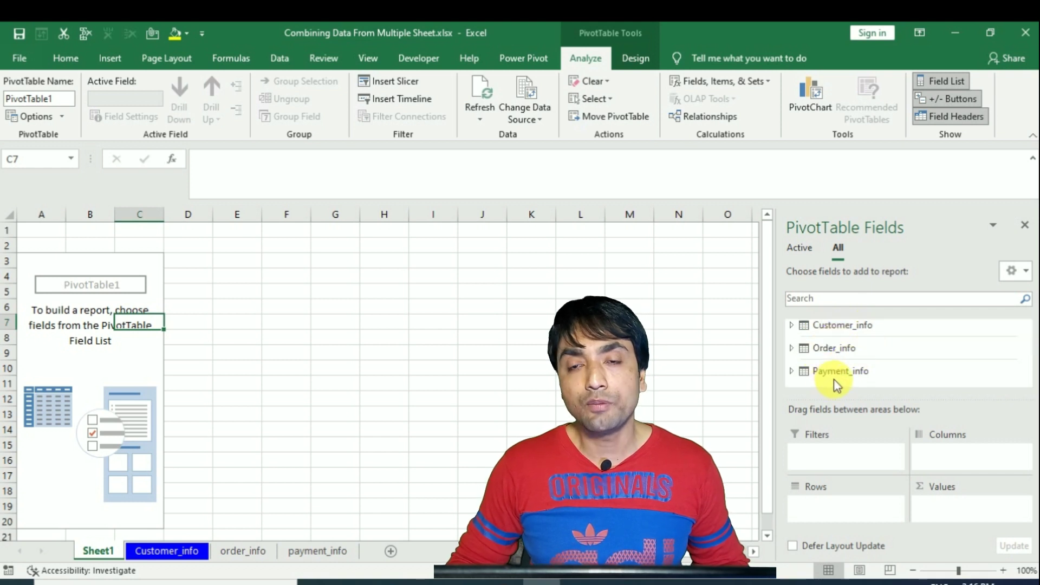
pyautogui.click(801, 348)
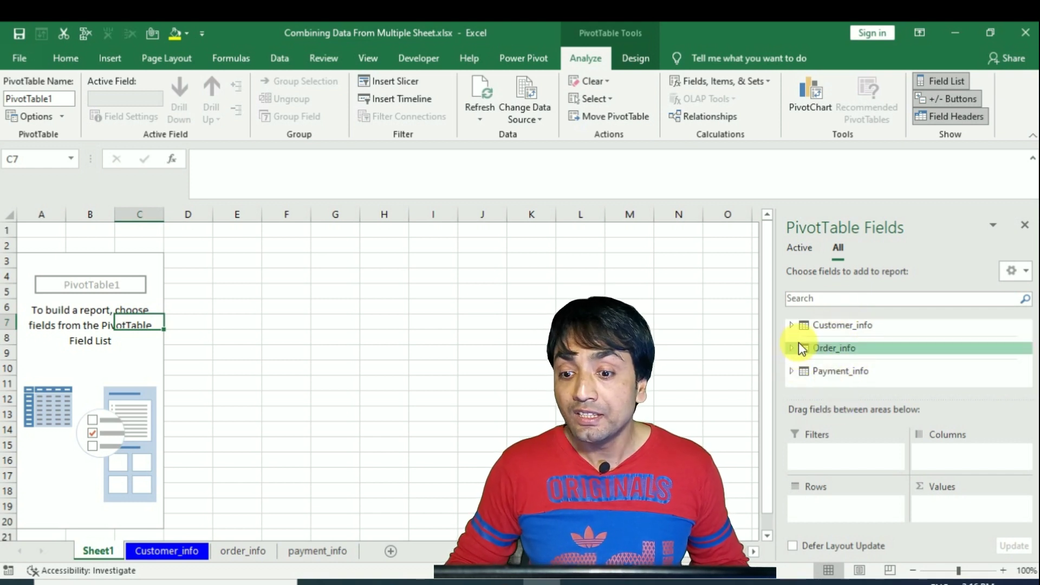
pyautogui.click(792, 325)
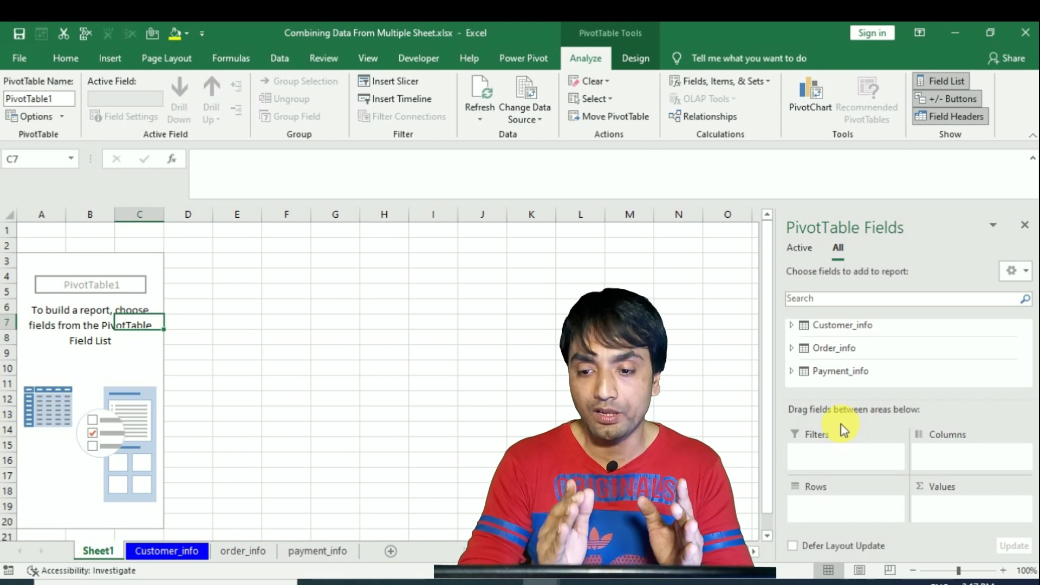
pyautogui.click(793, 325)
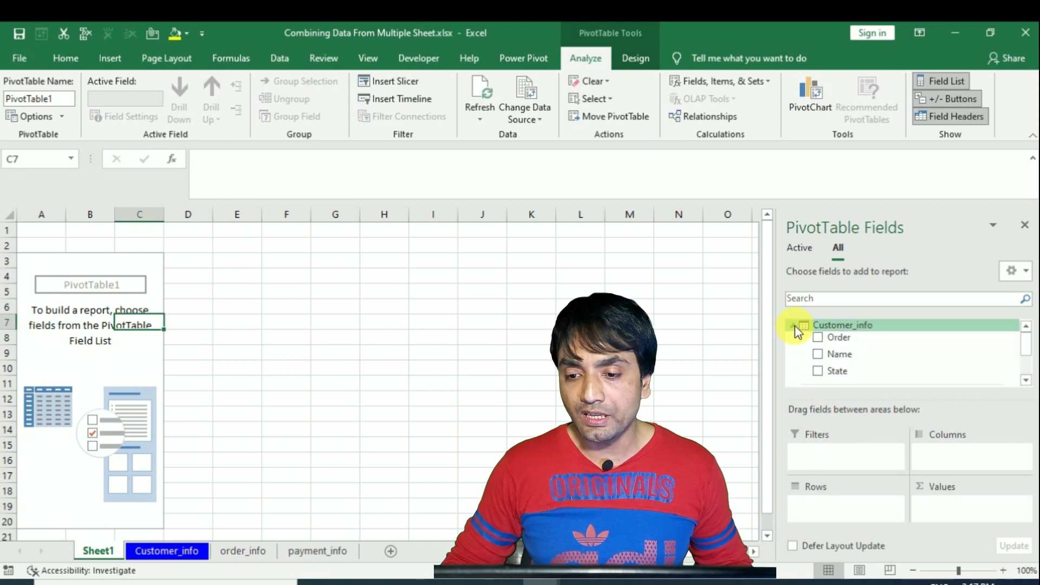
pyautogui.click(819, 371)
# Step: Add Month from Order_info to the PivotTable rows below State, and Product to the columns
pyautogui.scroll(-2, 796, 379)
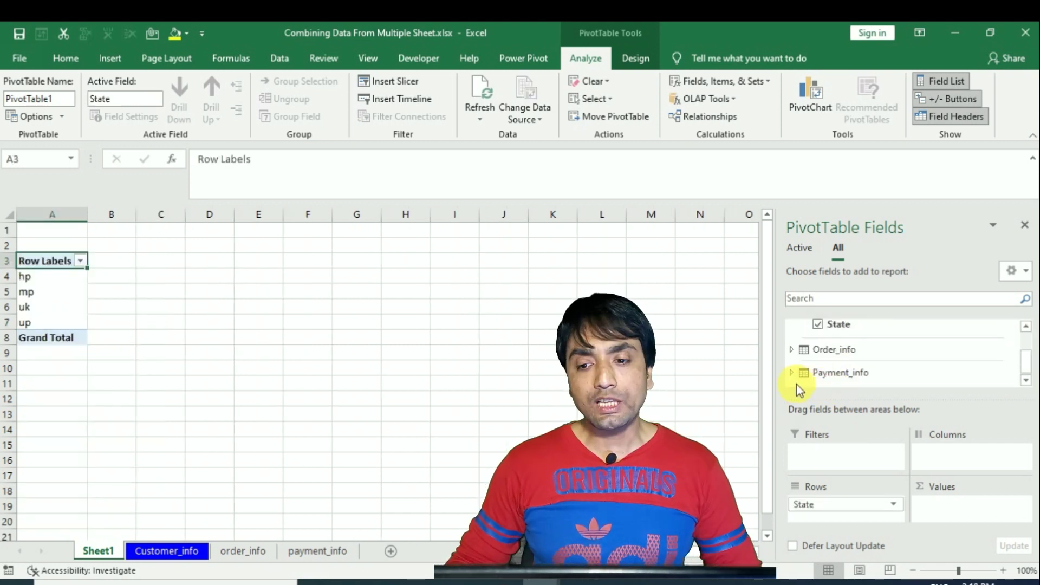
pyautogui.click(1027, 381)
pyautogui.click(797, 349)
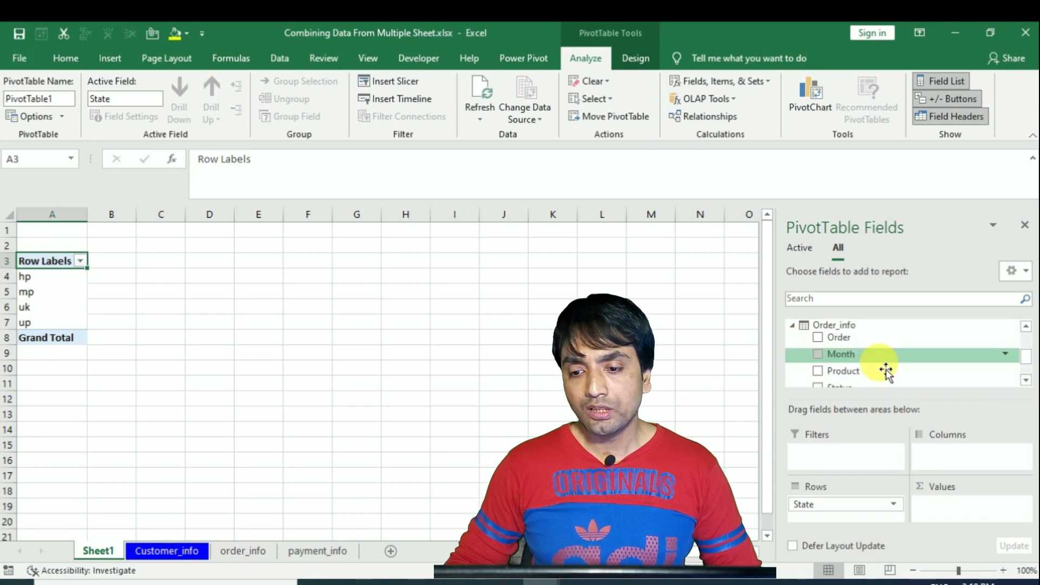
pyautogui.moveTo(843, 368); pyautogui.dragTo(827, 509)
pyautogui.moveTo(841, 373)
pyautogui.mouseDown()
pyautogui.moveTo(968, 464)
pyautogui.moveTo(953, 460)
pyautogui.mouseUp()
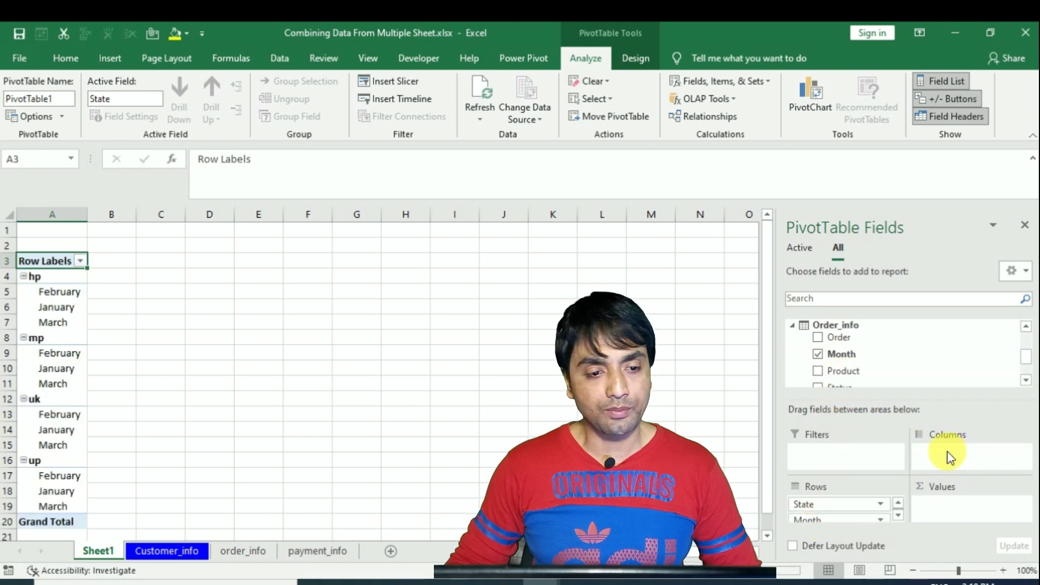
pyautogui.click(221, 337)
# Step: Add status from Payment_info as the PivotTable's report filter and sale as its summed value
pyautogui.scroll(-1, 915, 385)
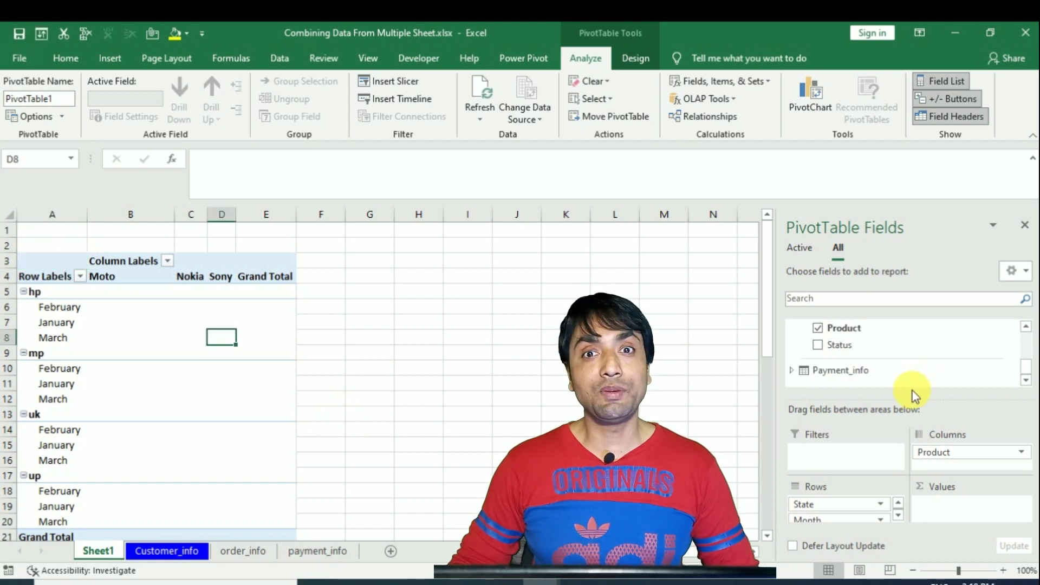
pyautogui.click(792, 370)
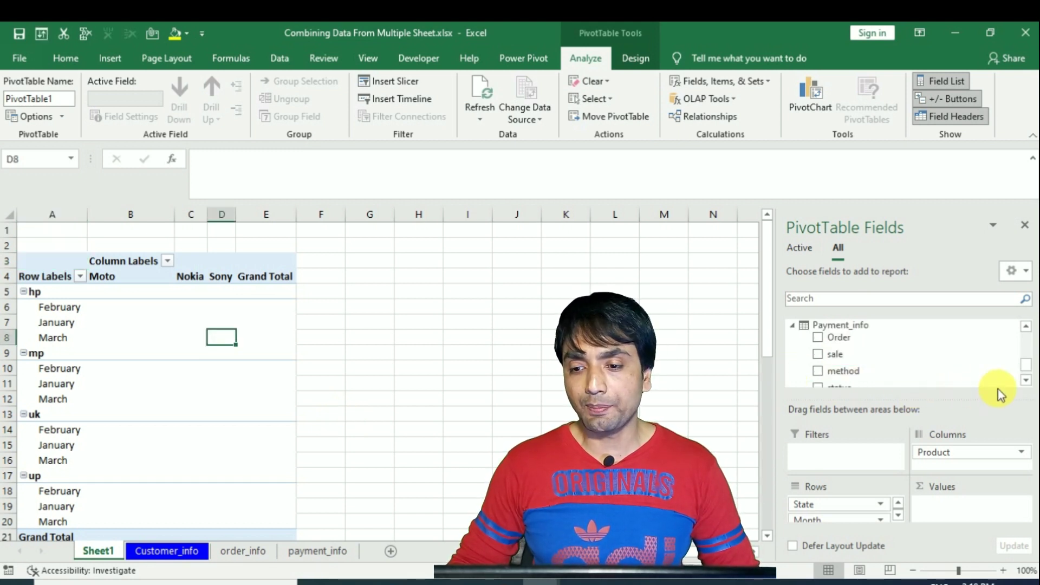
pyautogui.click(1025, 380)
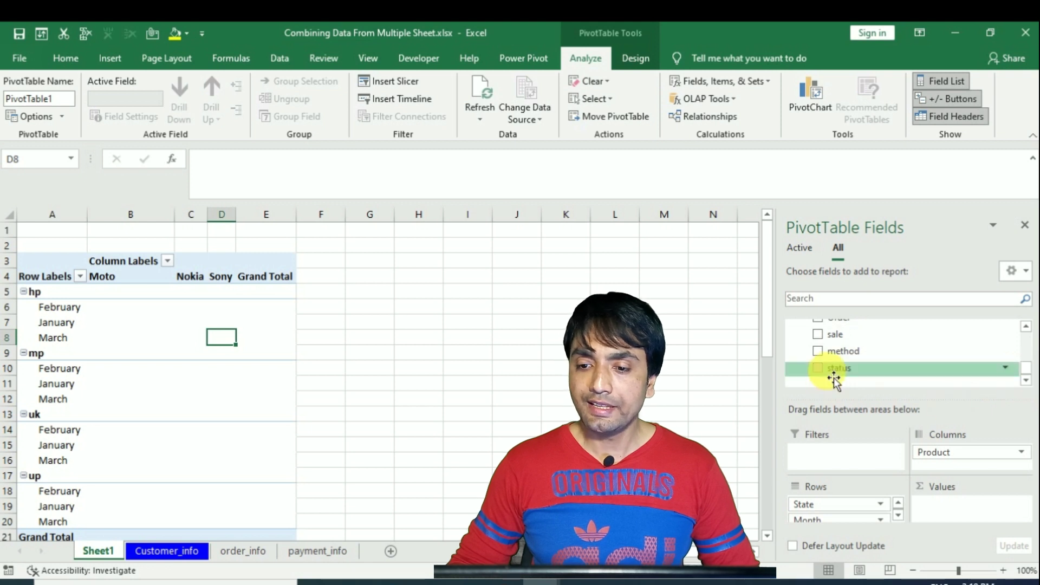
pyautogui.moveTo(834, 379); pyautogui.dragTo(823, 459)
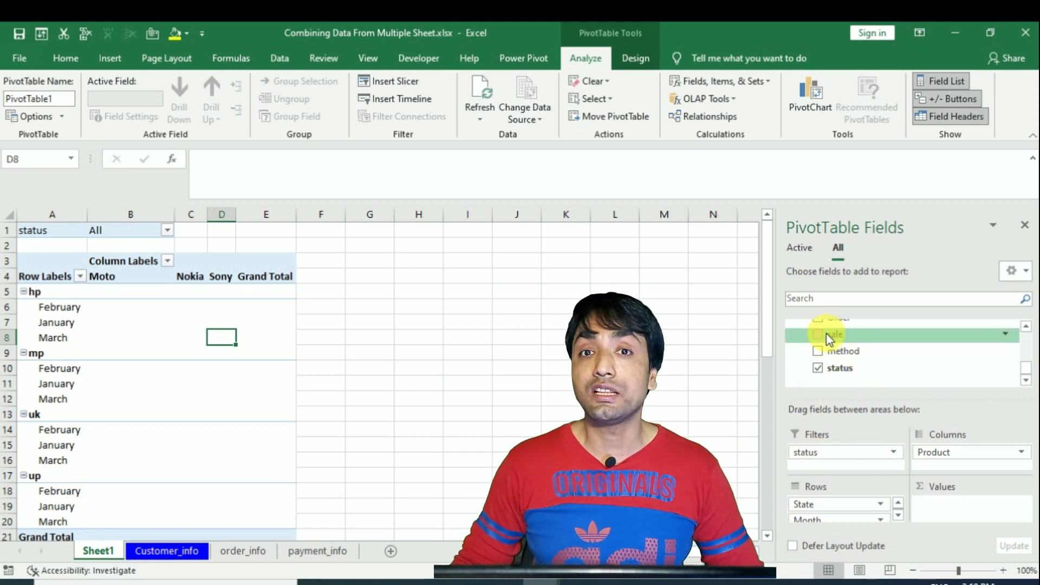
pyautogui.moveTo(824, 339); pyautogui.dragTo(946, 518)
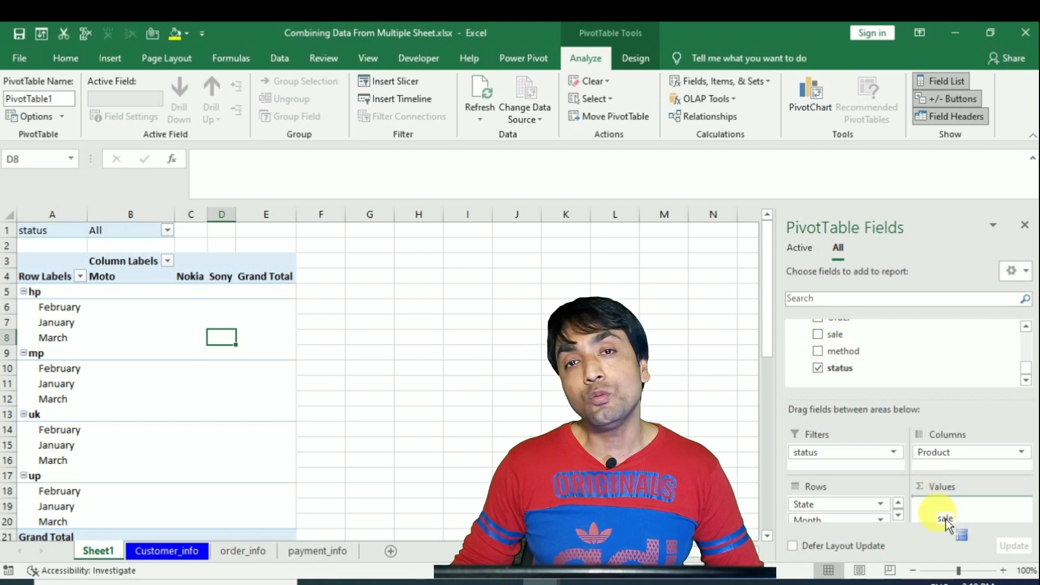
pyautogui.moveTo(946, 519); pyautogui.dragTo(945, 518)
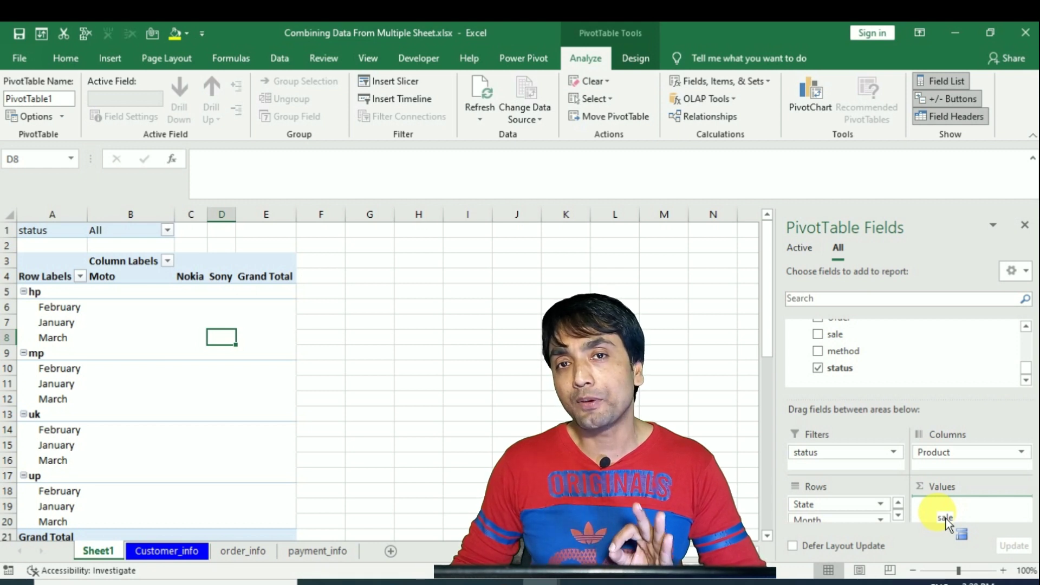
pyautogui.moveTo(945, 519); pyautogui.dragTo(945, 517)
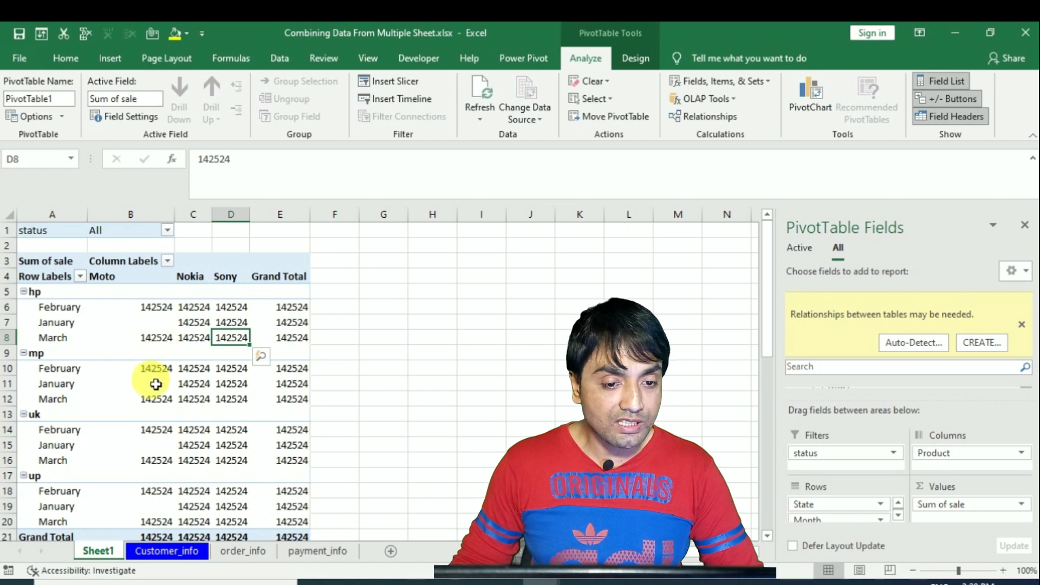
# Step: Create a table relationship linking the Order column of Payment_info to the primary Order column of Order_info
pyautogui.moveTo(156, 434)
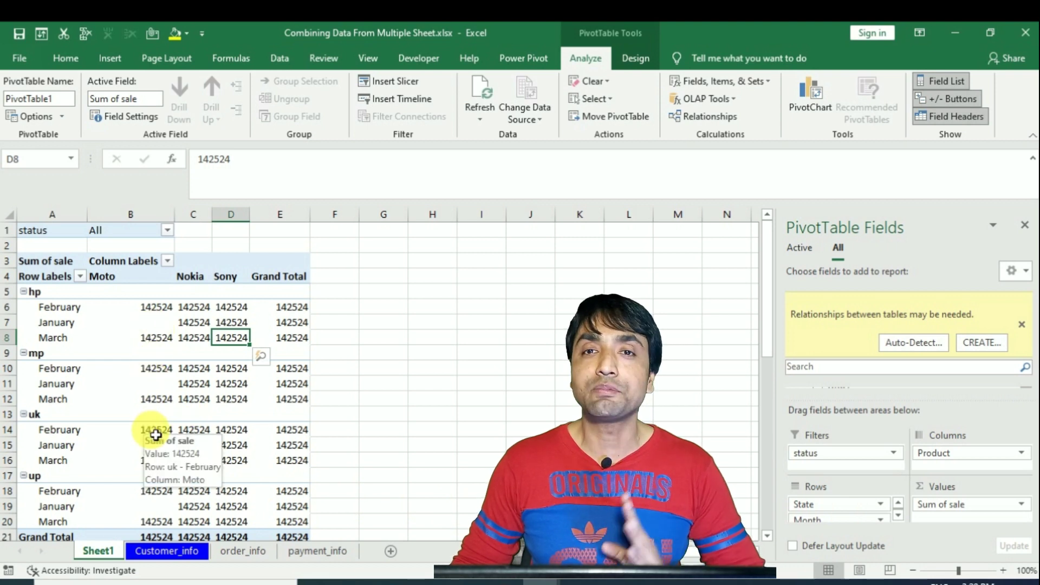
pyautogui.moveTo(152, 407)
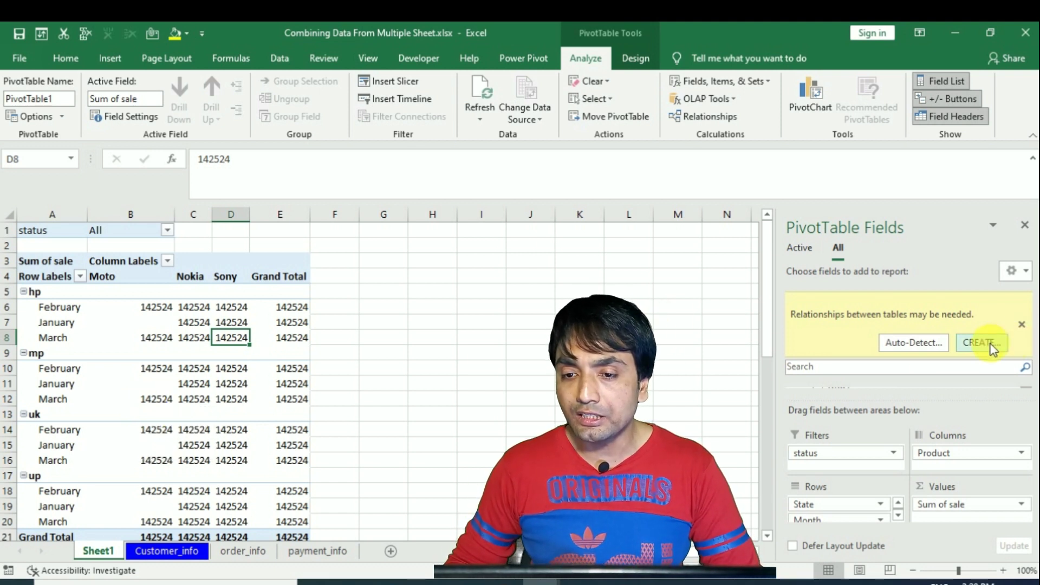
pyautogui.click(704, 115)
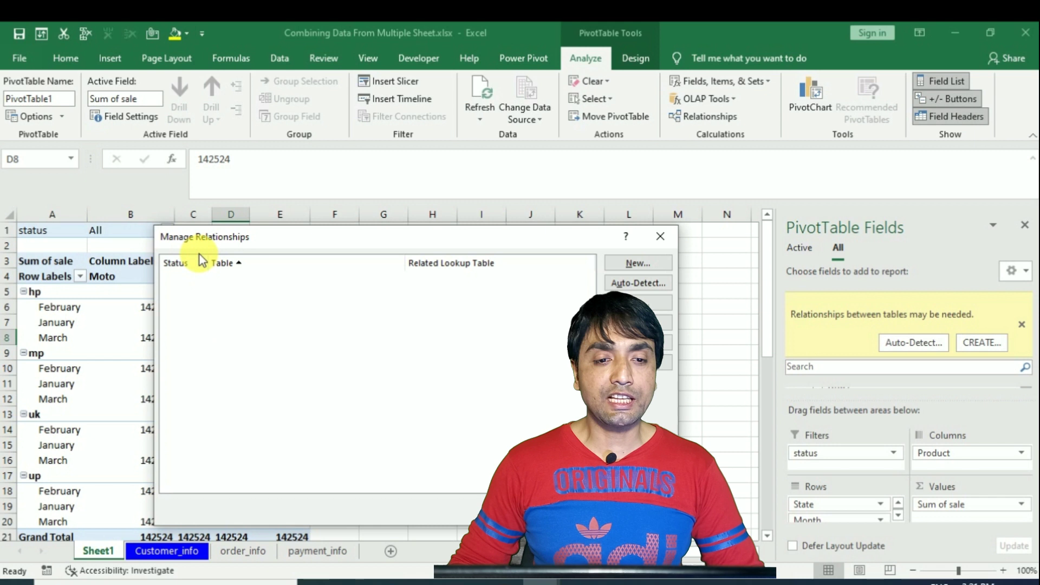
pyautogui.click(199, 239)
pyautogui.moveTo(199, 239); pyautogui.dragTo(210, 165)
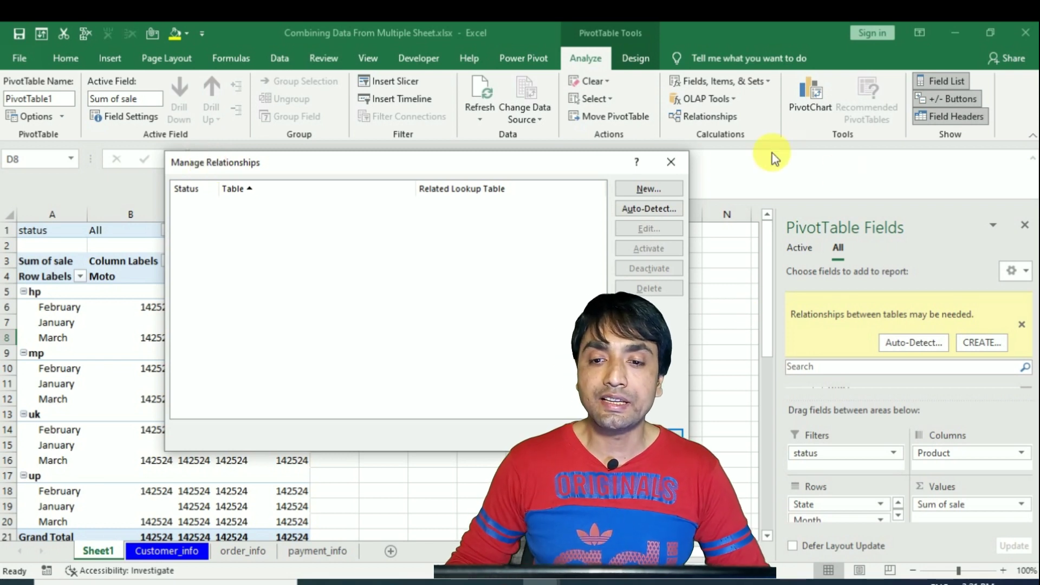
pyautogui.click(648, 189)
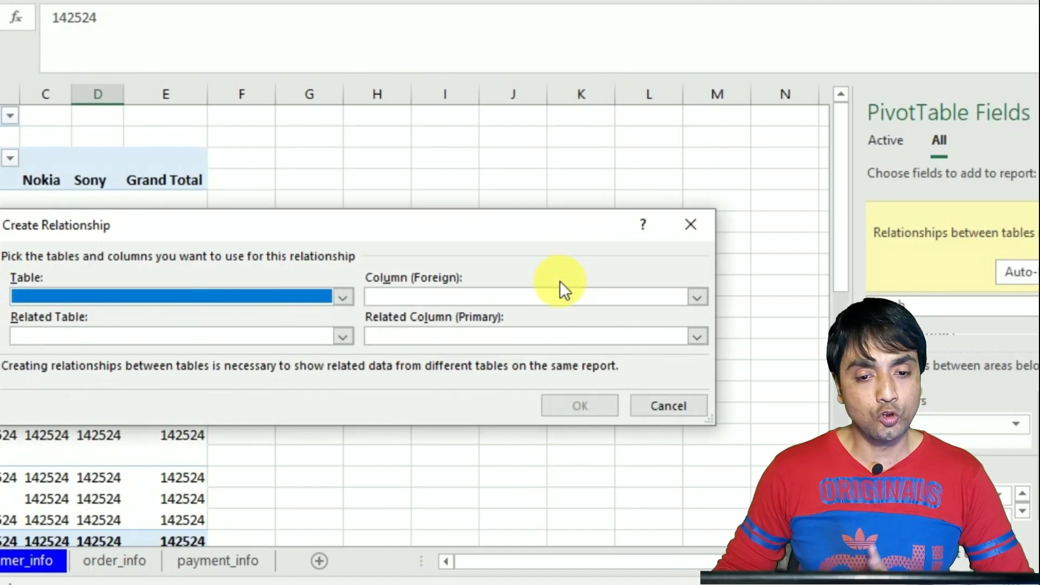
pyautogui.moveTo(431, 239); pyautogui.dragTo(436, 112)
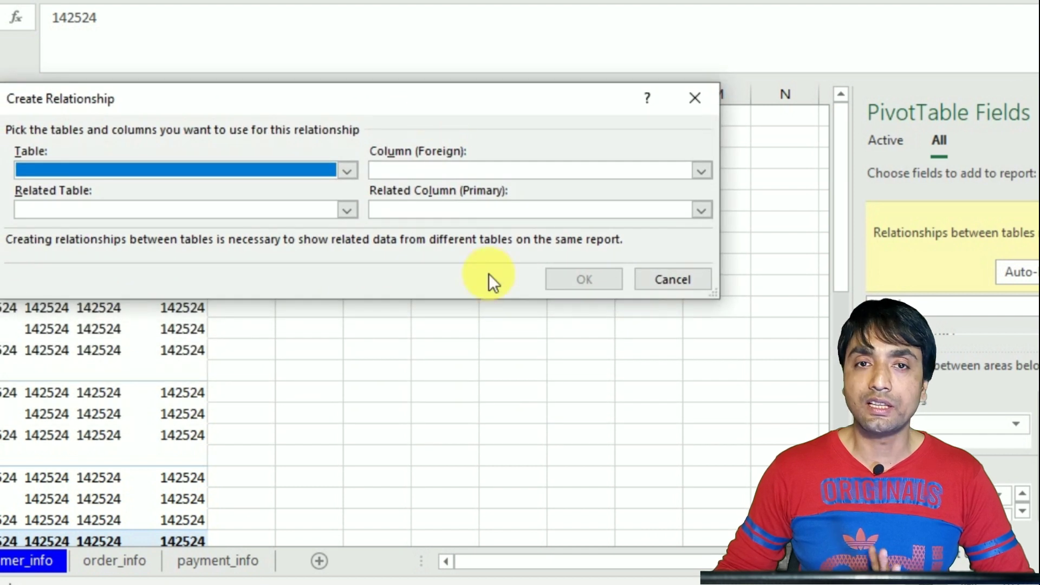
pyautogui.click(347, 169)
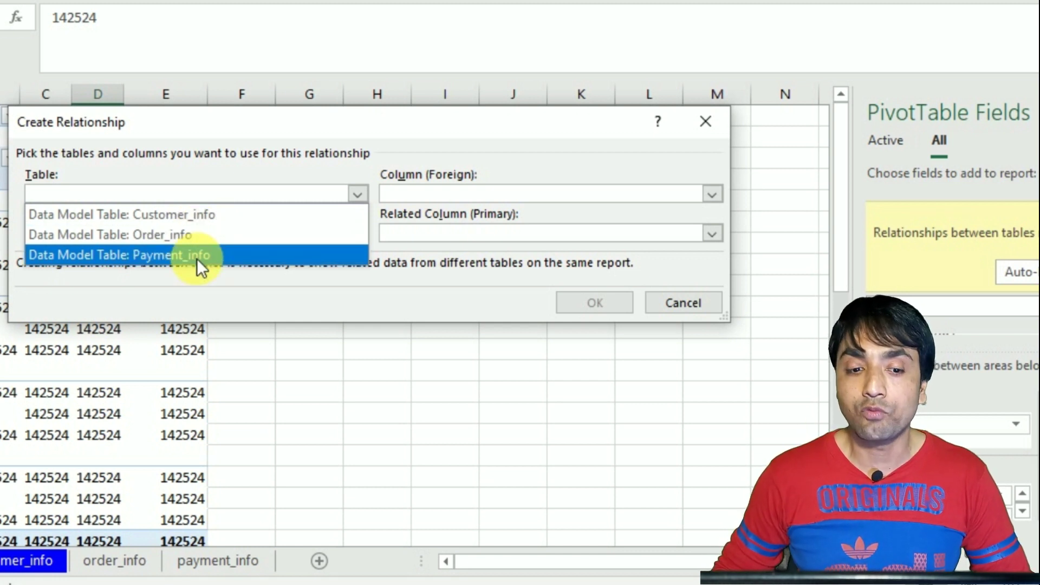
pyautogui.click(196, 258)
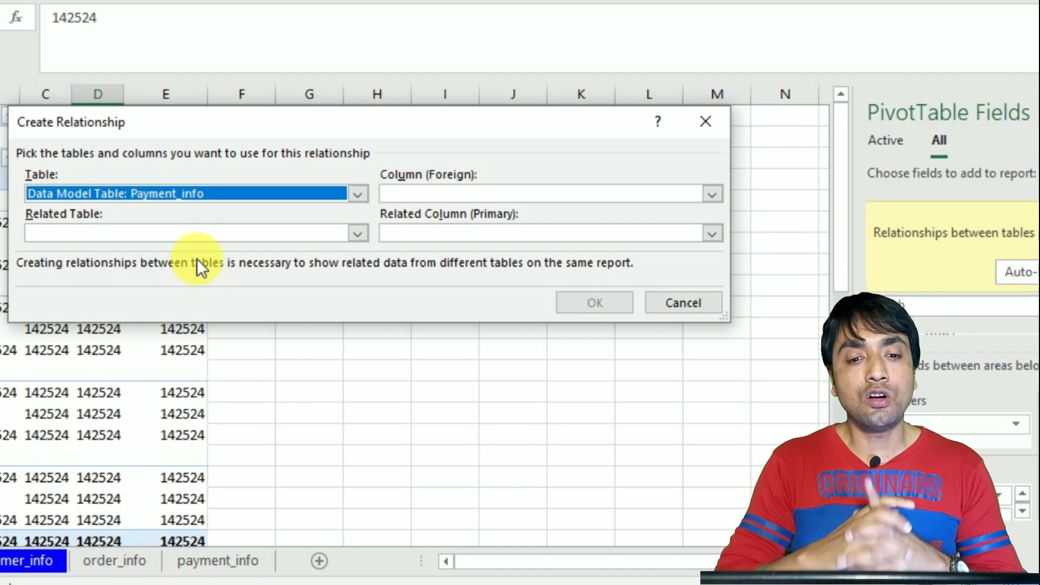
pyautogui.click(708, 194)
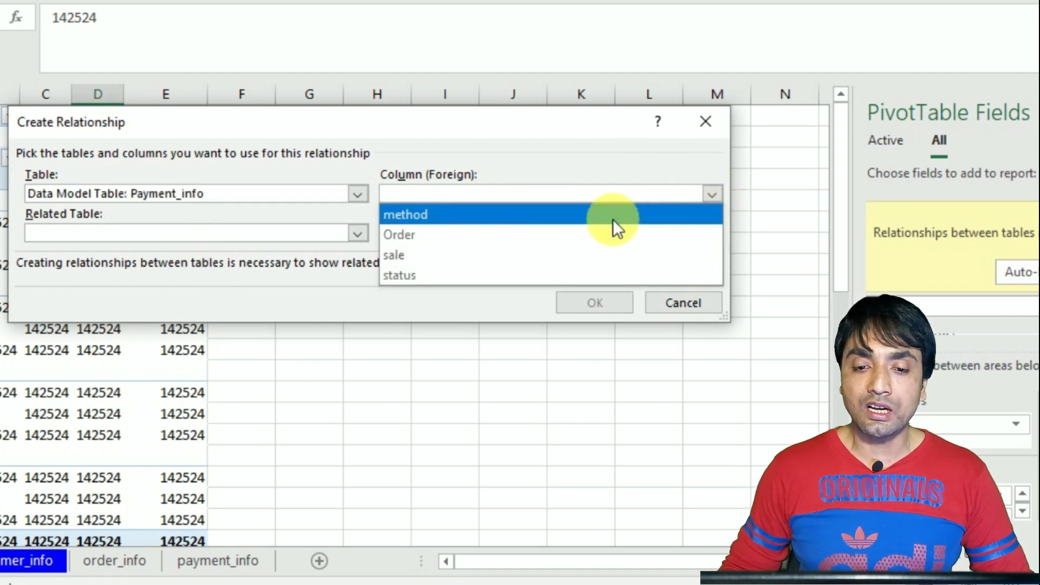
pyautogui.click(518, 240)
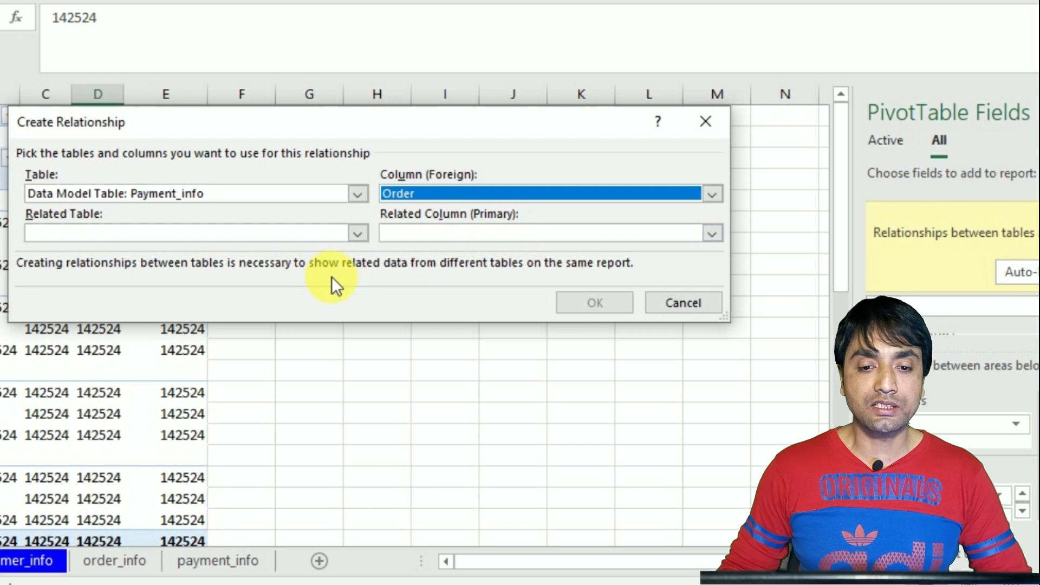
pyautogui.click(362, 232)
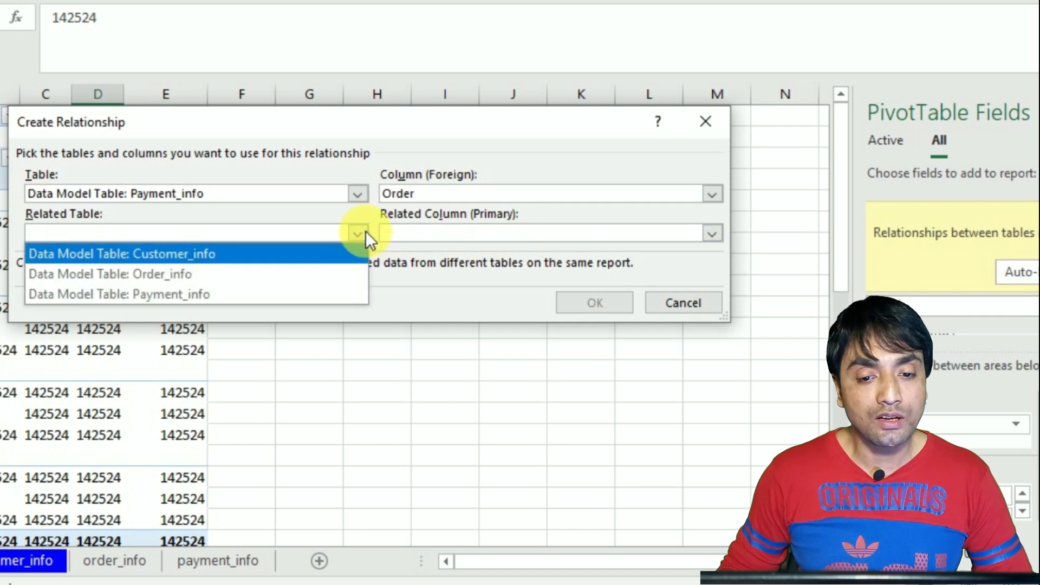
pyautogui.click(147, 273)
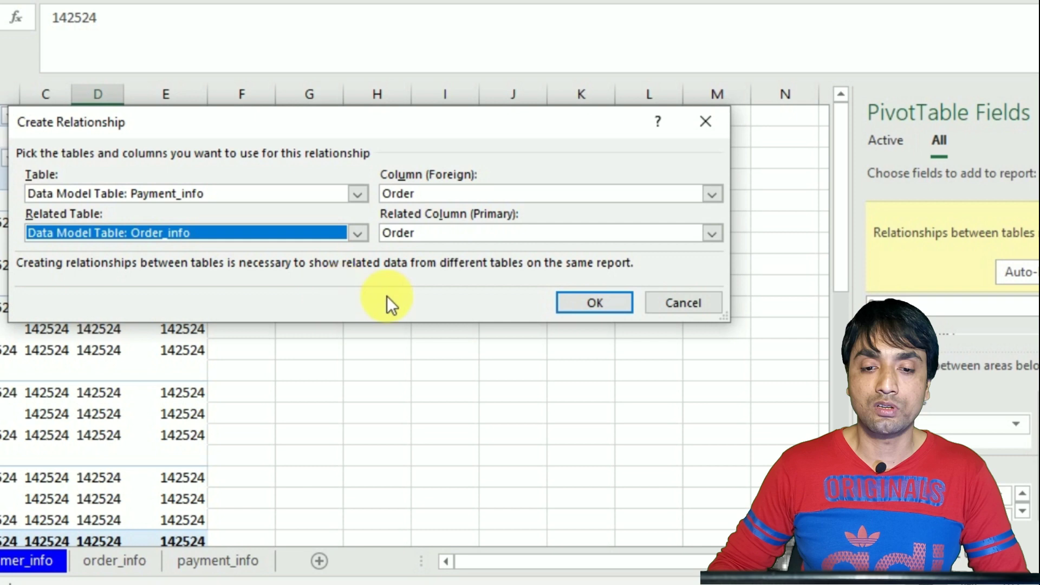
pyautogui.click(581, 306)
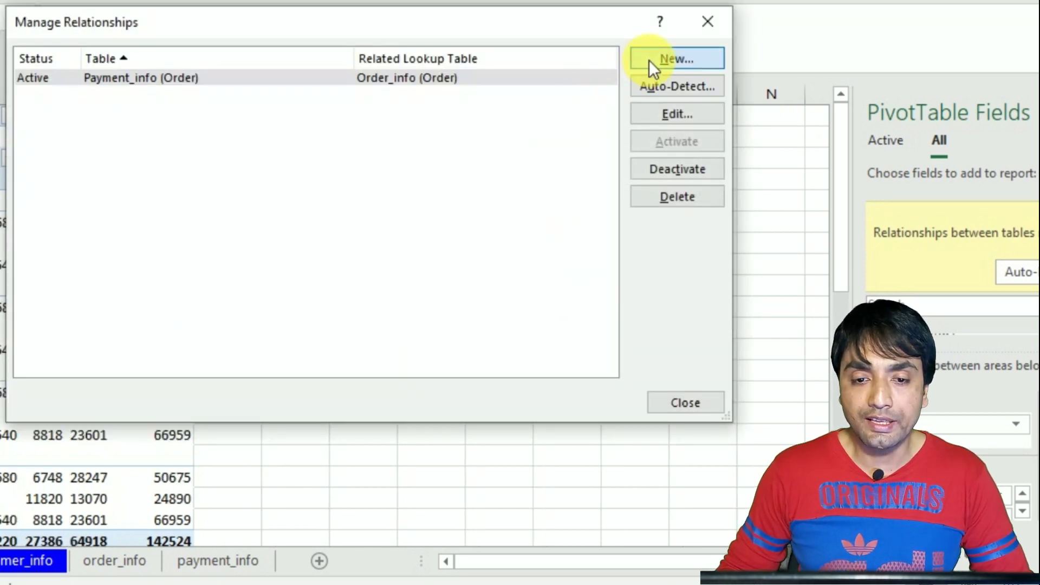
# Step: Create a second relationship from Payment_info's Order column to Customer_info's primary Order column, and close the relationship manager
pyautogui.click(649, 60)
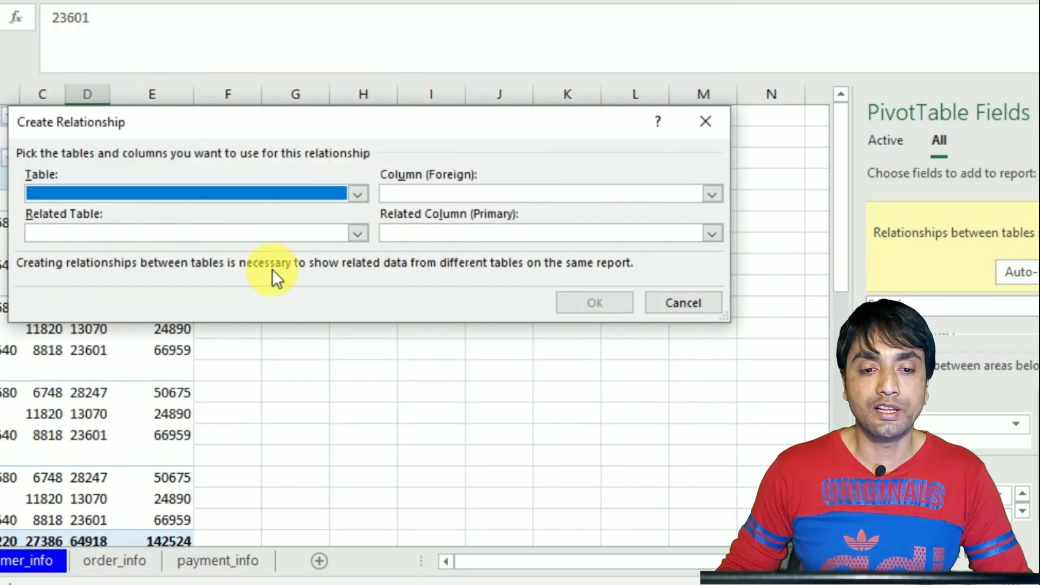
pyautogui.click(168, 190)
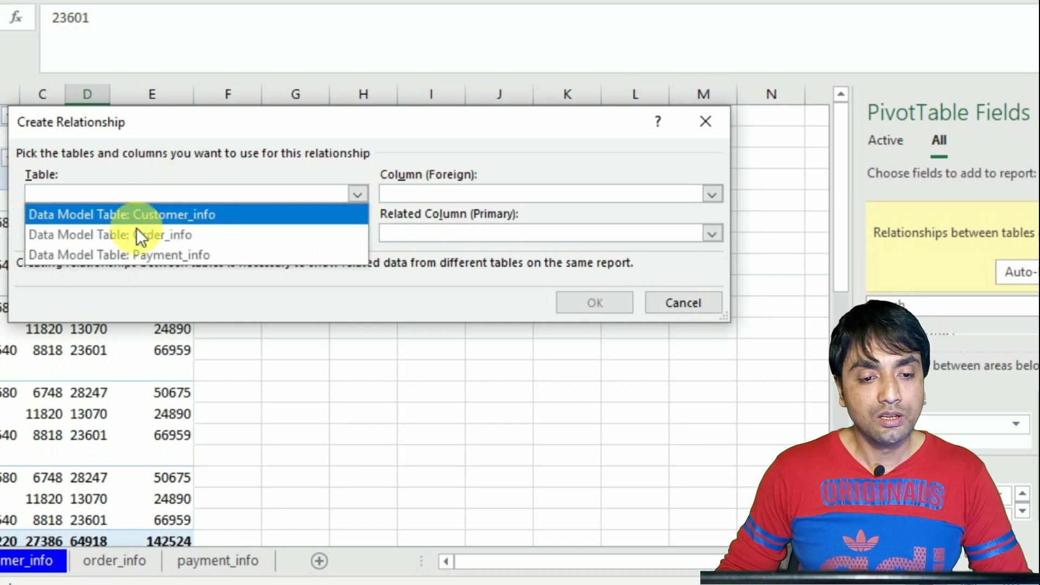
pyautogui.click(137, 258)
pyautogui.click(459, 193)
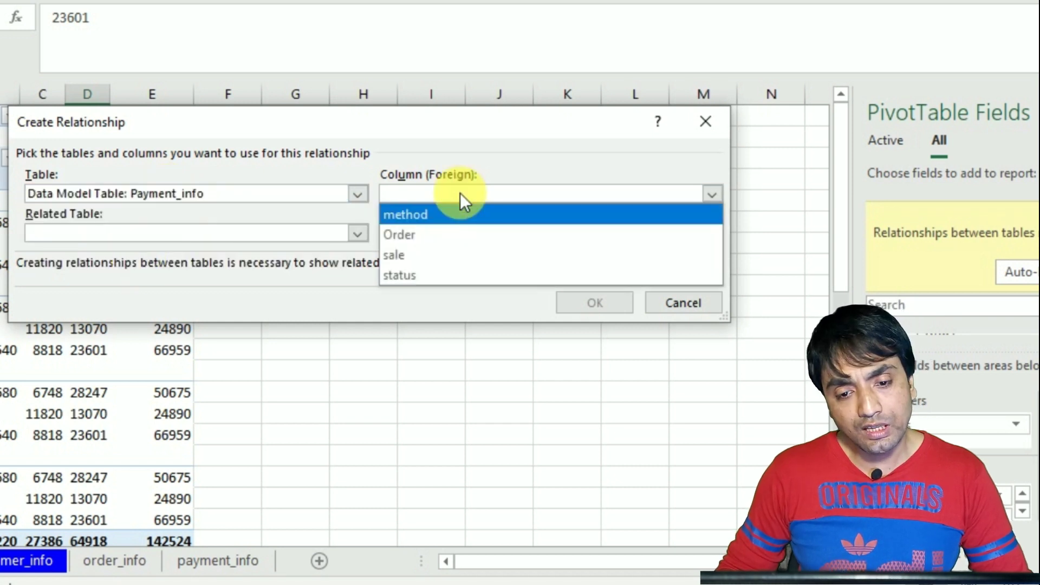
pyautogui.click(425, 239)
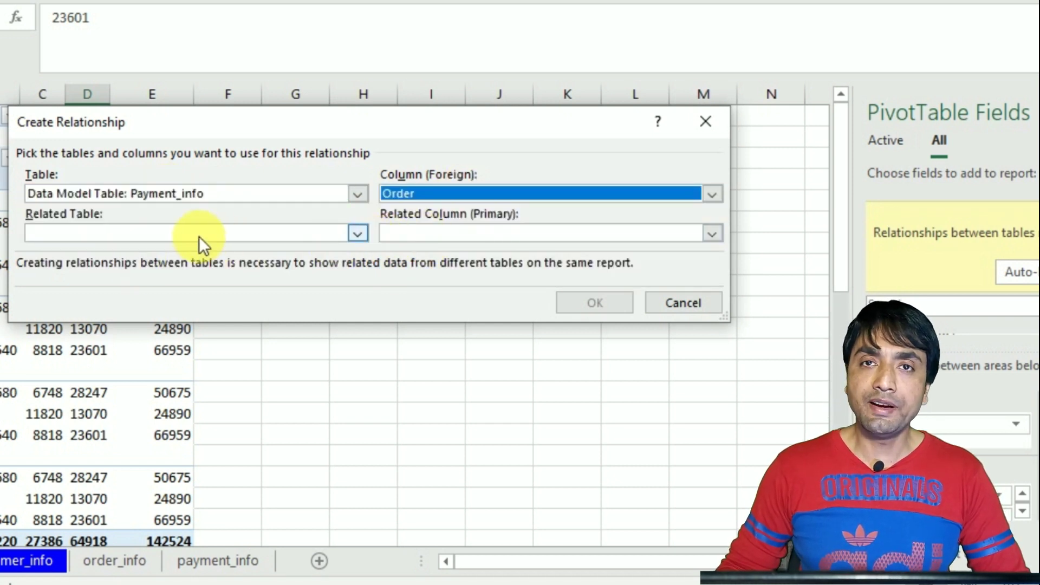
pyautogui.click(438, 233)
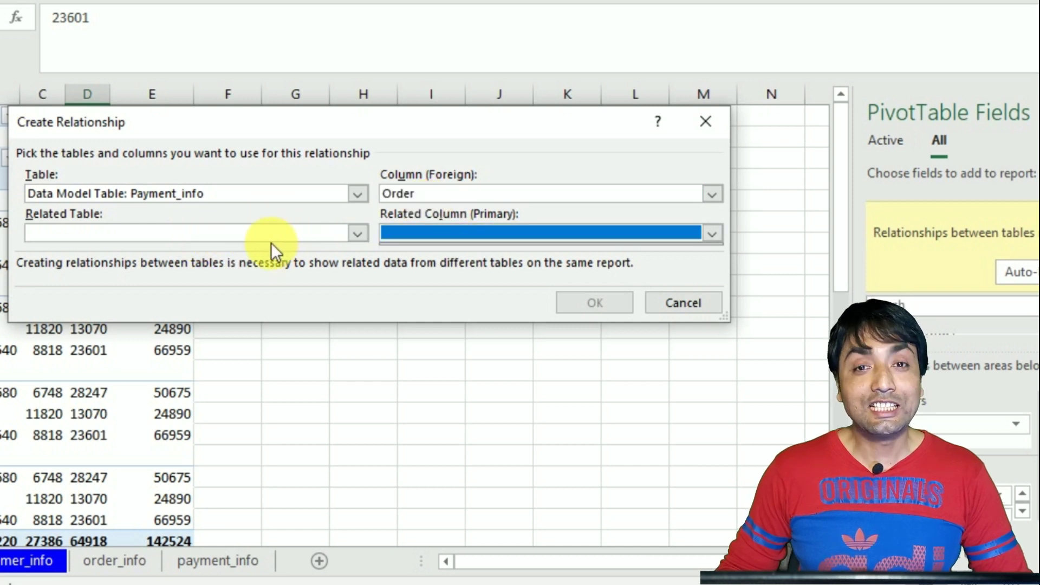
pyautogui.click(255, 234)
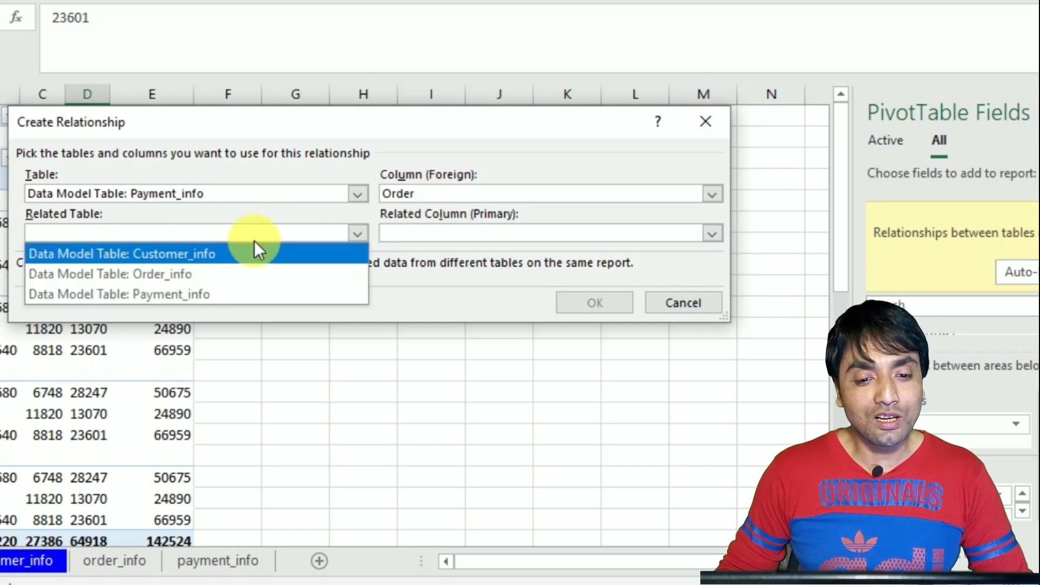
pyautogui.click(191, 252)
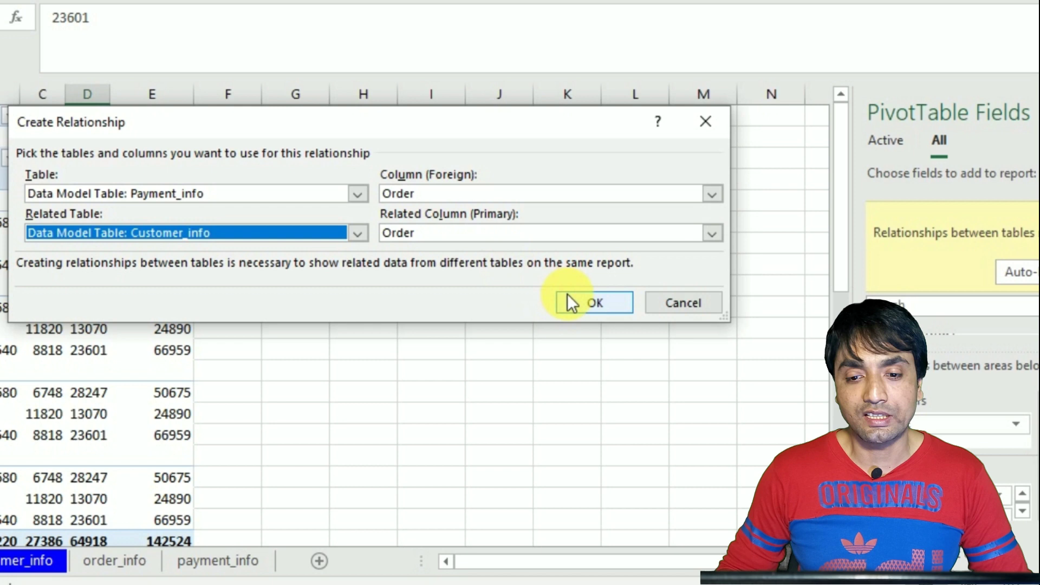
pyautogui.click(585, 301)
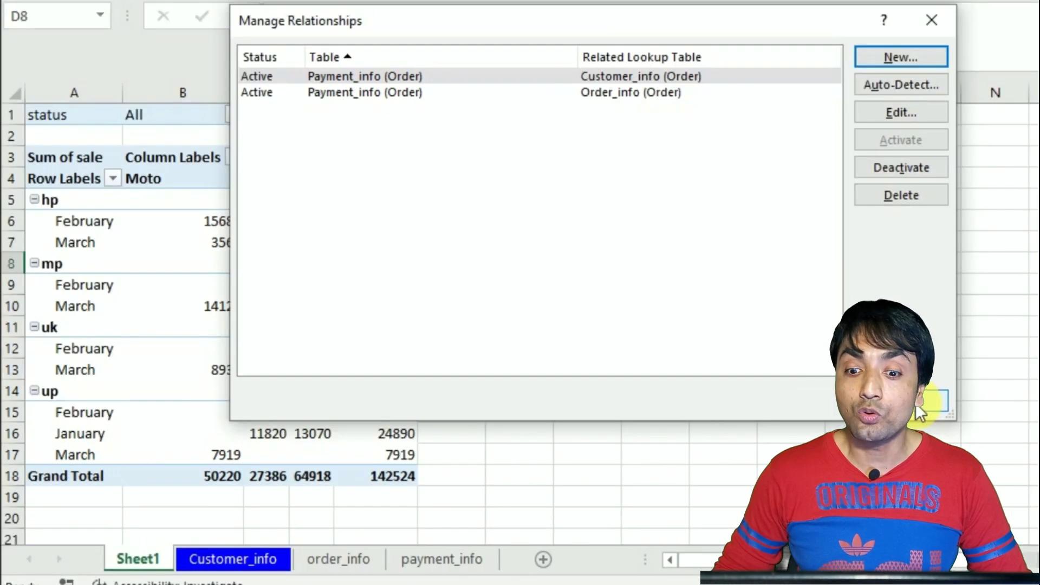
pyautogui.click(691, 404)
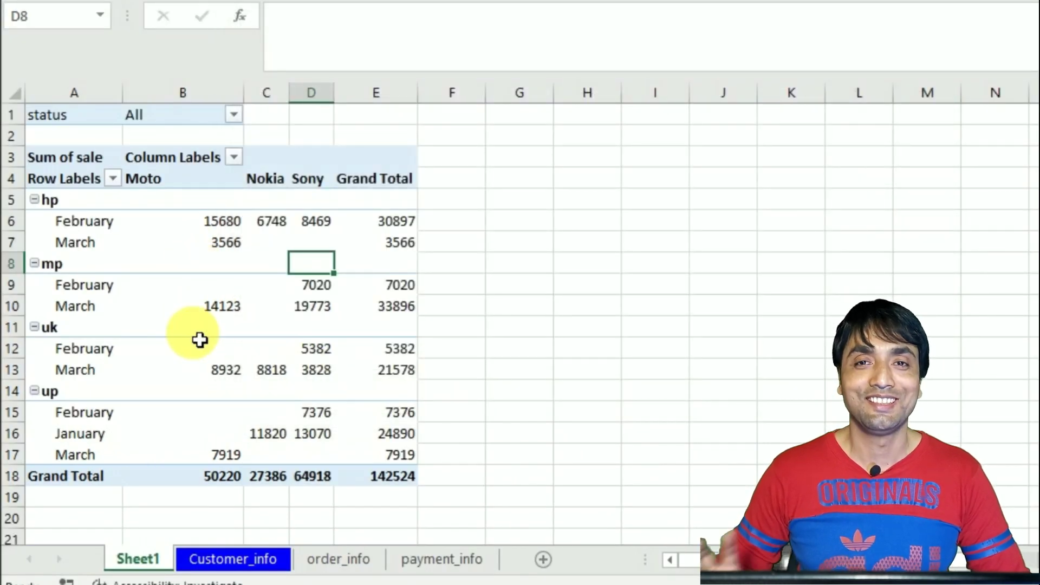